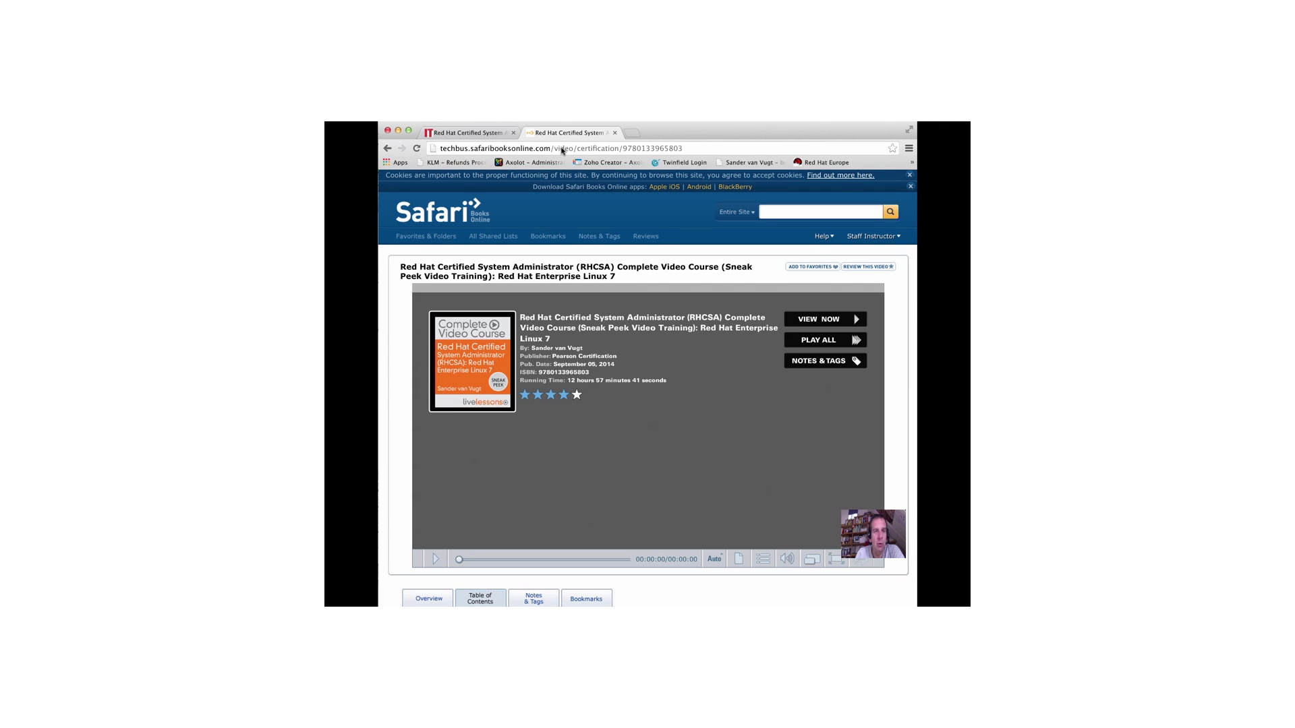
click(481, 134)
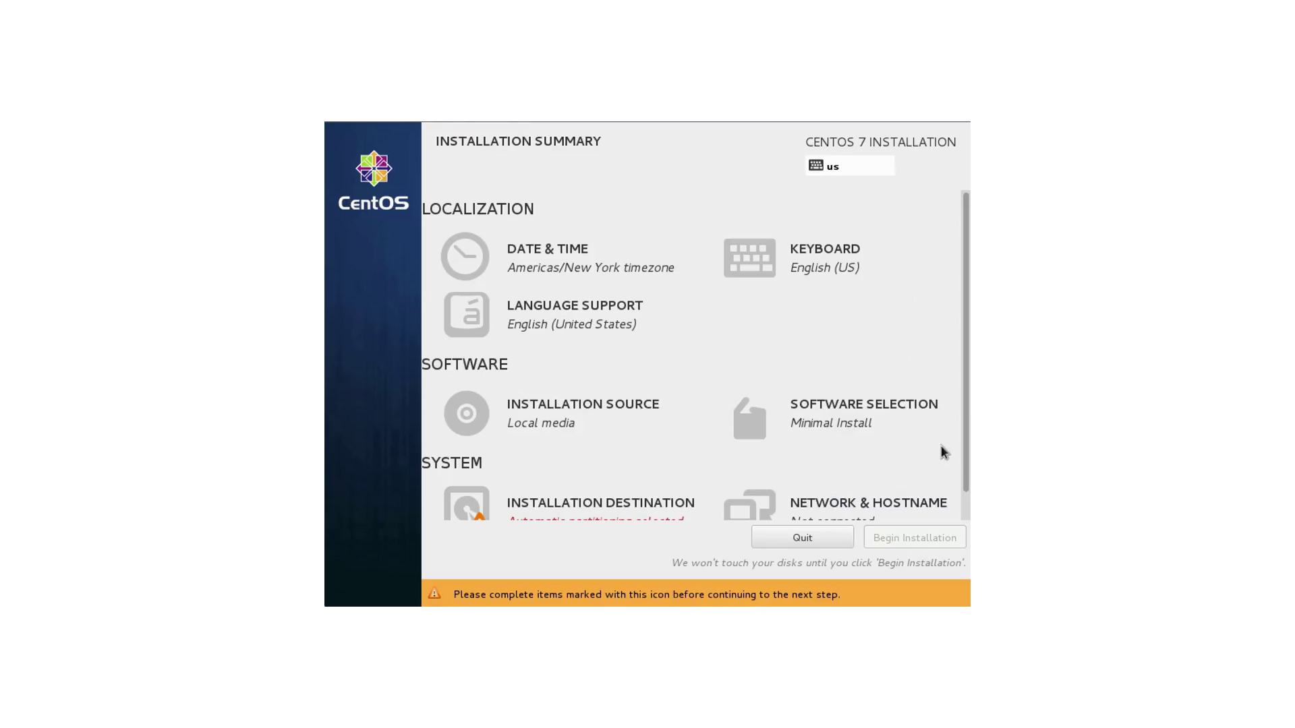
Choose to configure partitioning manually for the installation destination and proceed to manual partitioning
drag(966, 457, 967, 485)
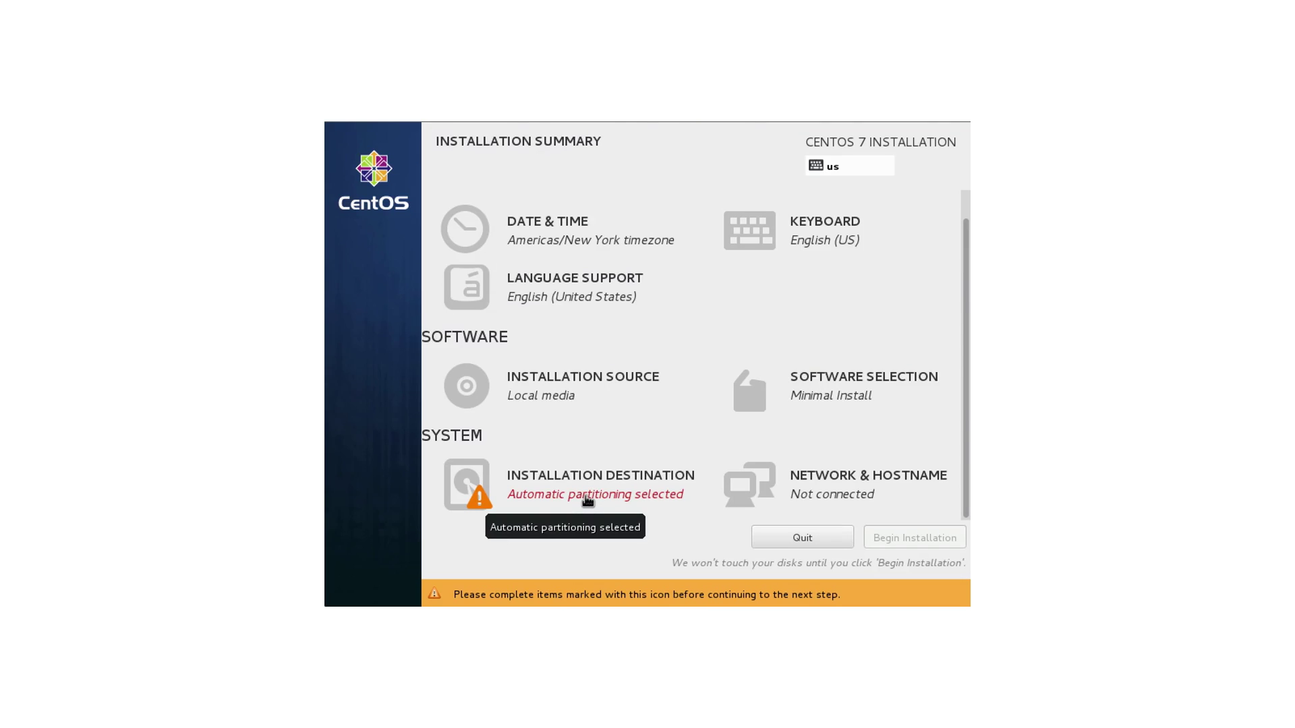
click(587, 501)
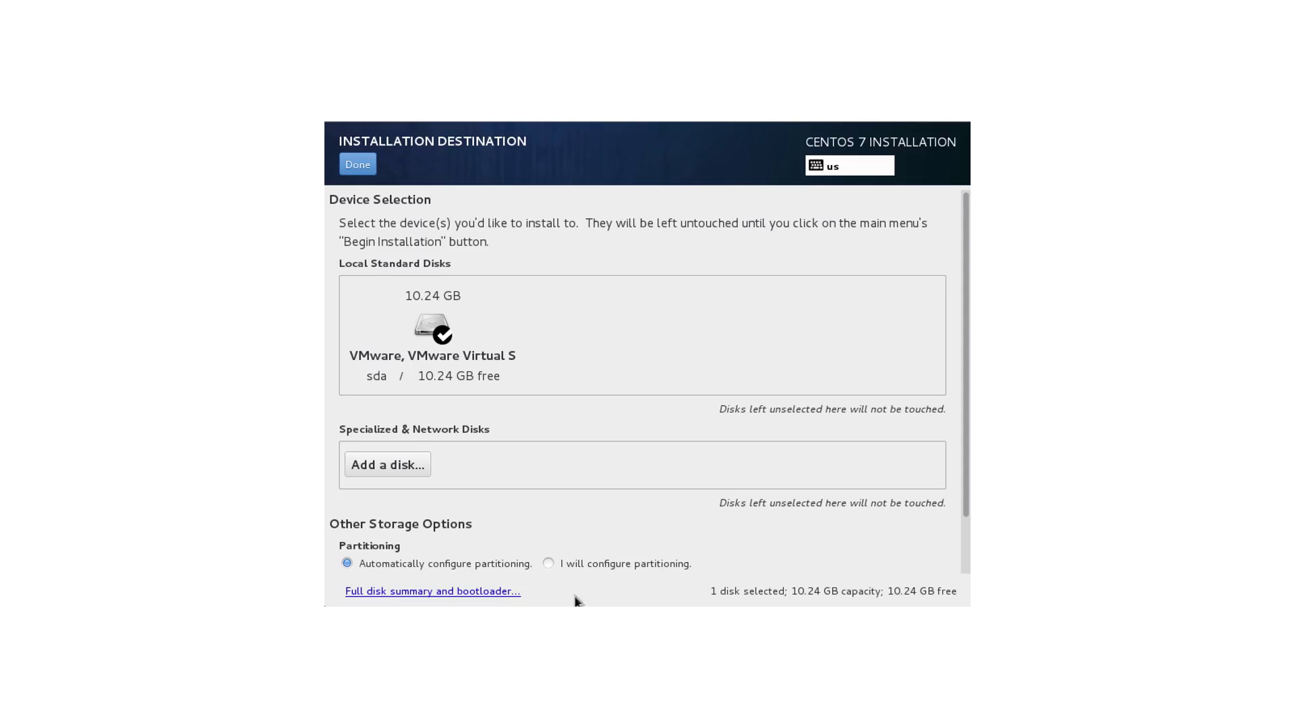
click(548, 564)
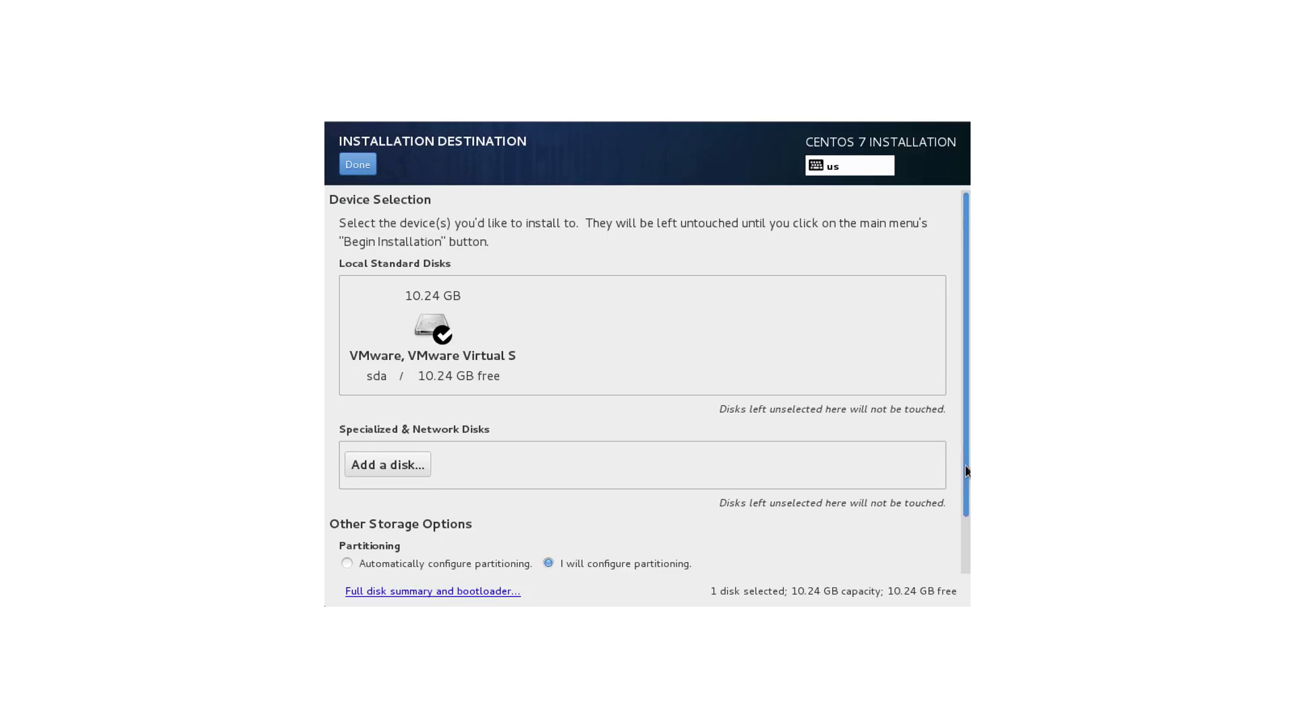
mouse_move(968, 471)
mouse_down()
mouse_move(968, 534)
mouse_move(968, 469)
mouse_up()
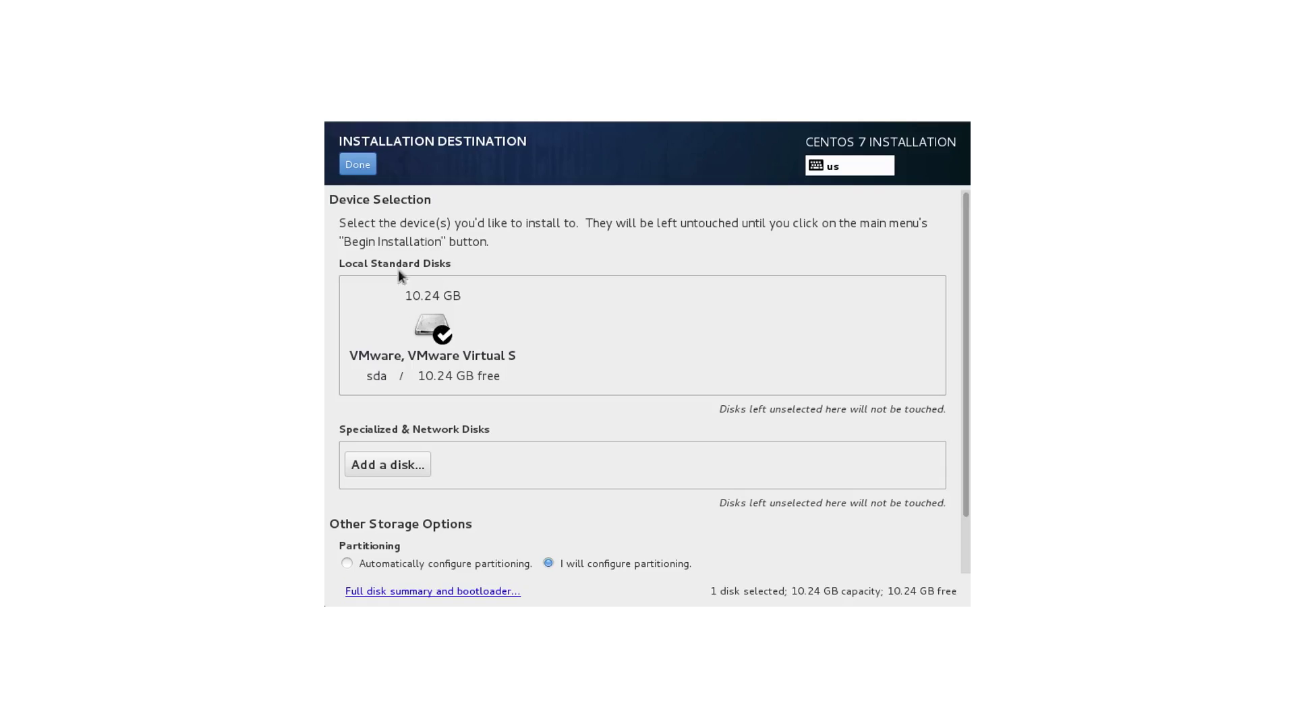
click(357, 166)
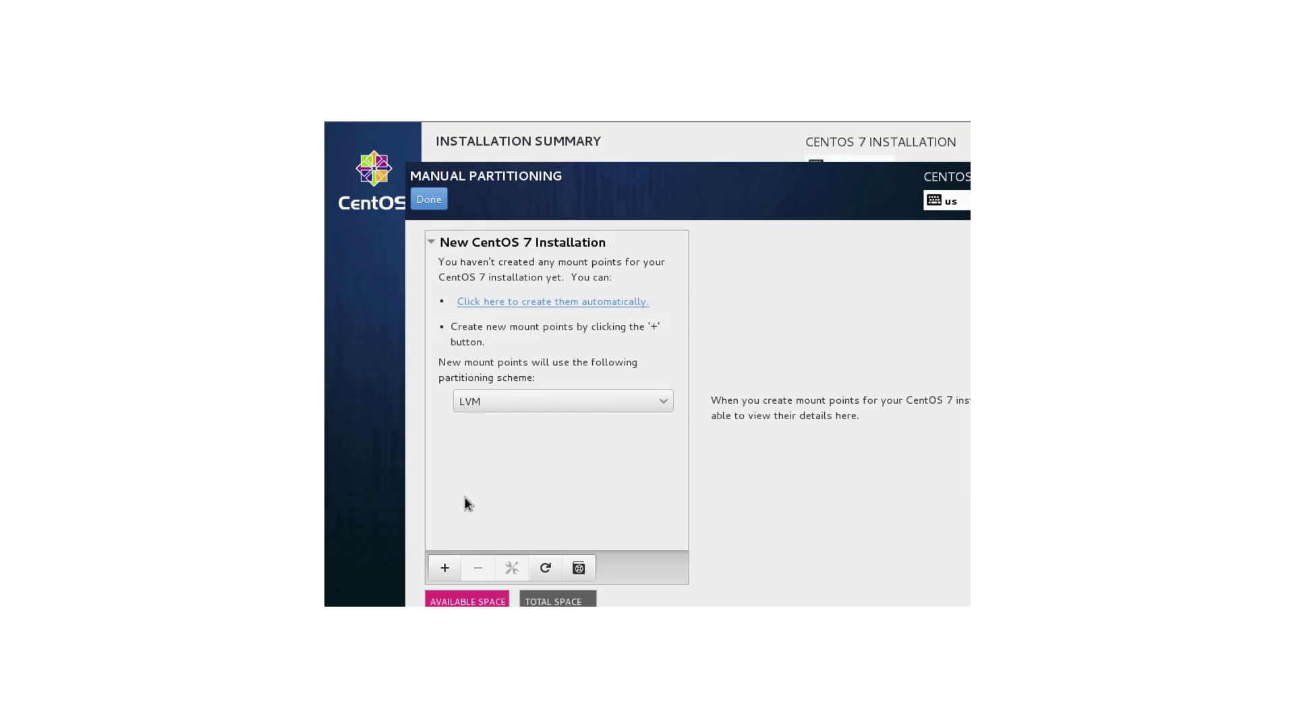
Add a /boot mount point with a desired capacity of 250M
click(444, 568)
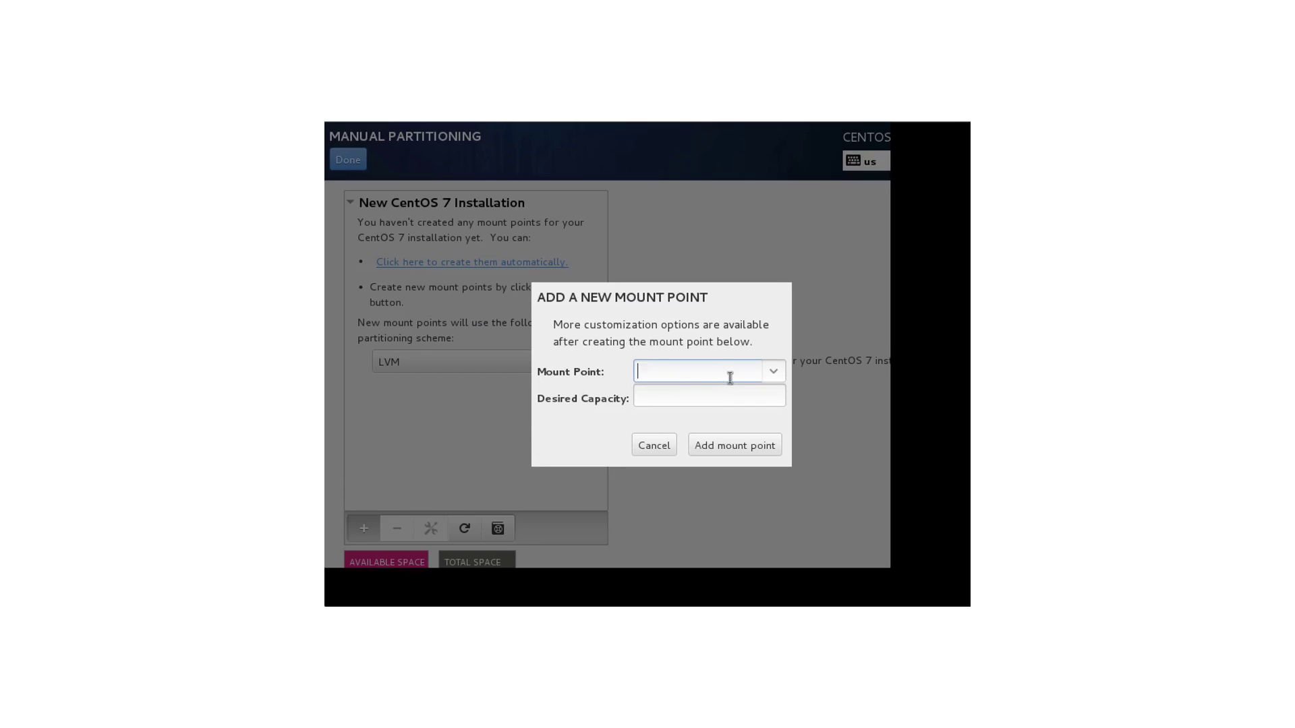
click(775, 373)
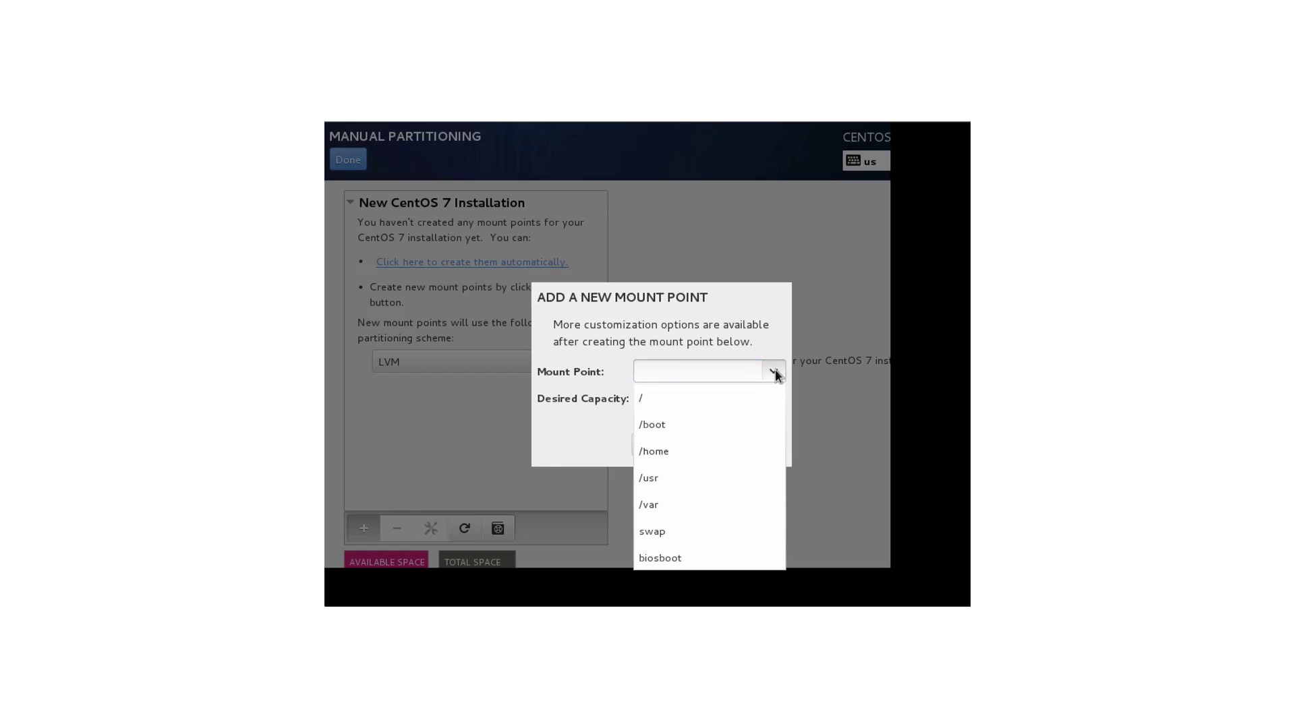
click(696, 424)
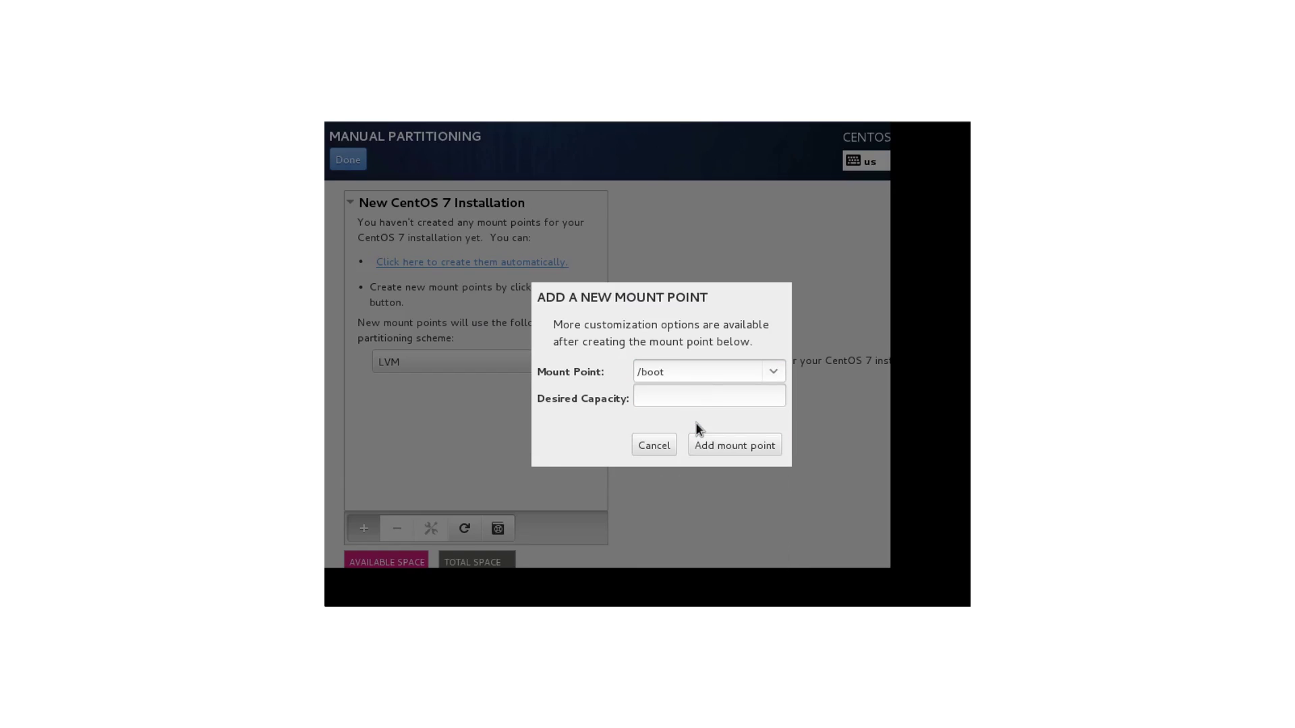
click(709, 393)
text(250M)
click(743, 446)
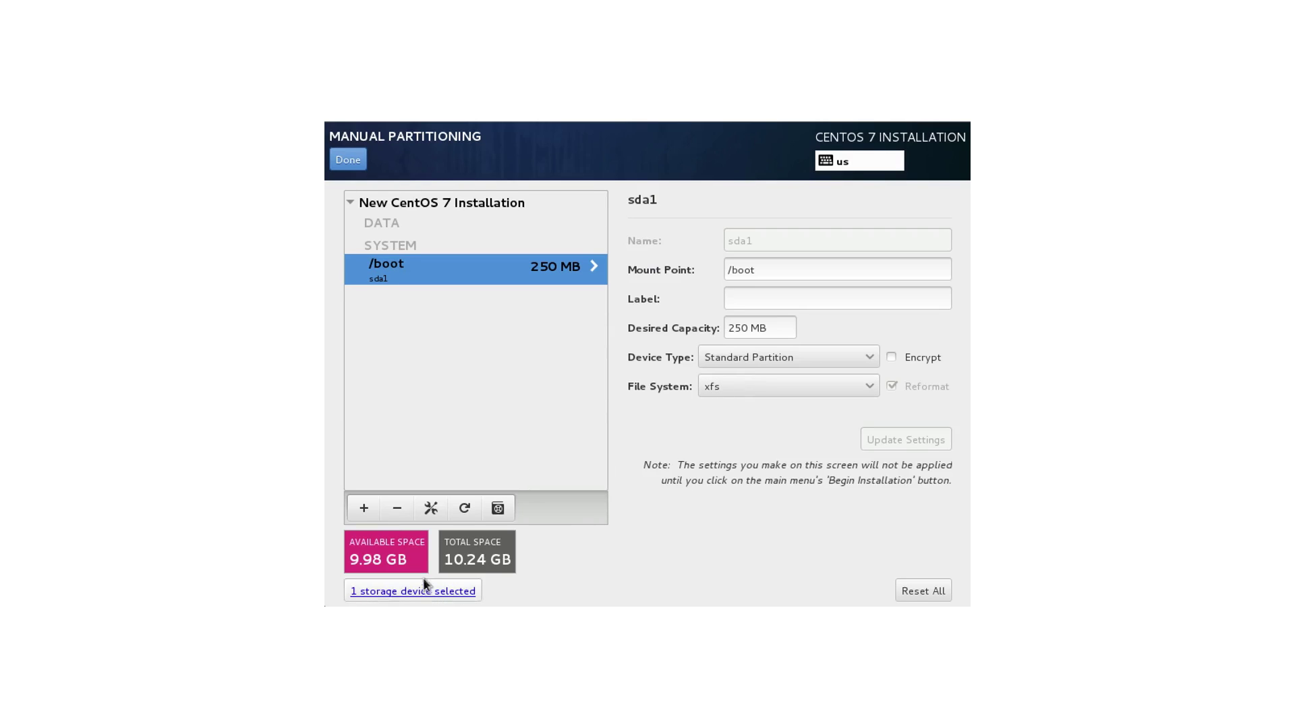
Add a root (/) mount point with a desired capacity of 4GB
click(363, 511)
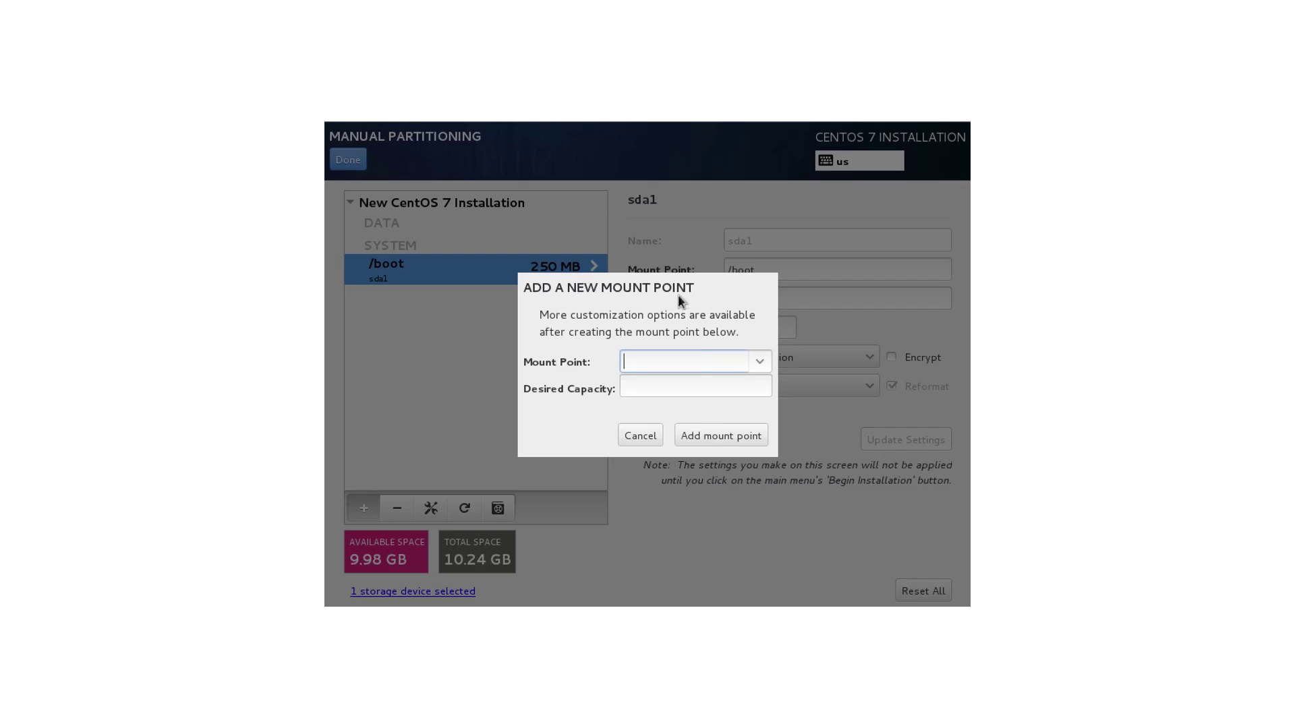
click(760, 361)
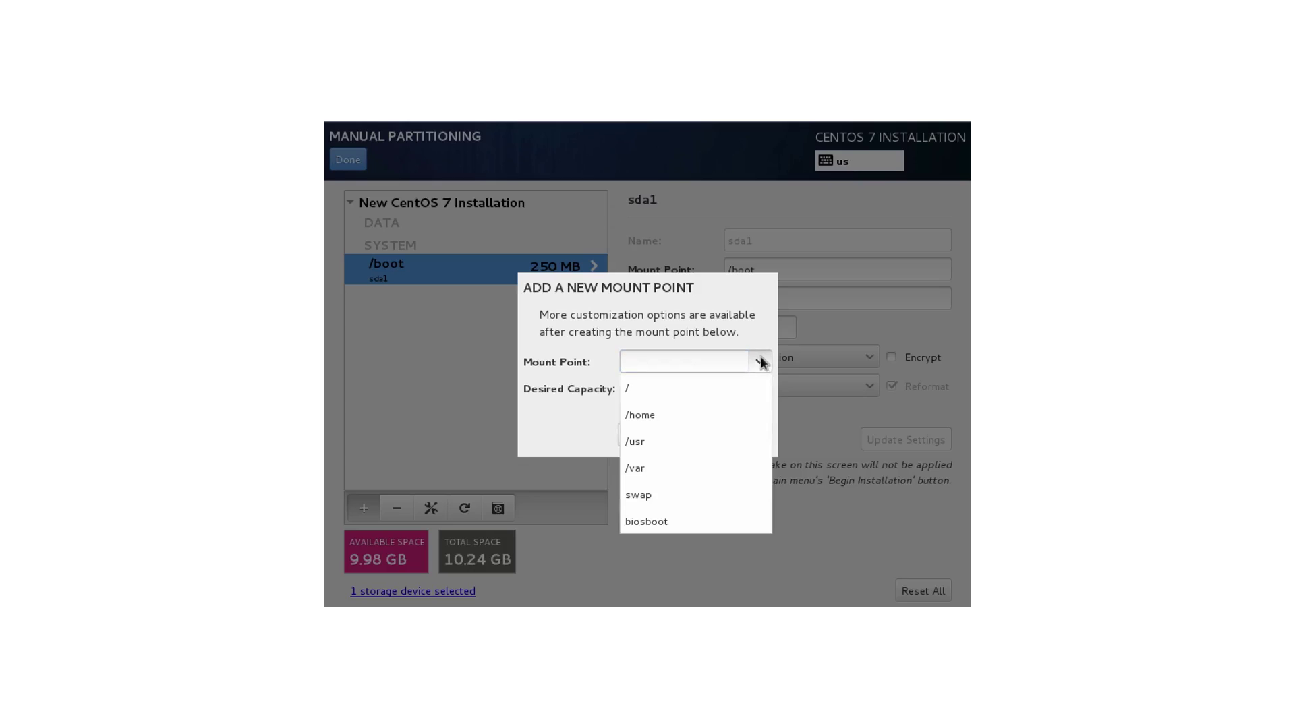
click(724, 385)
click(724, 386)
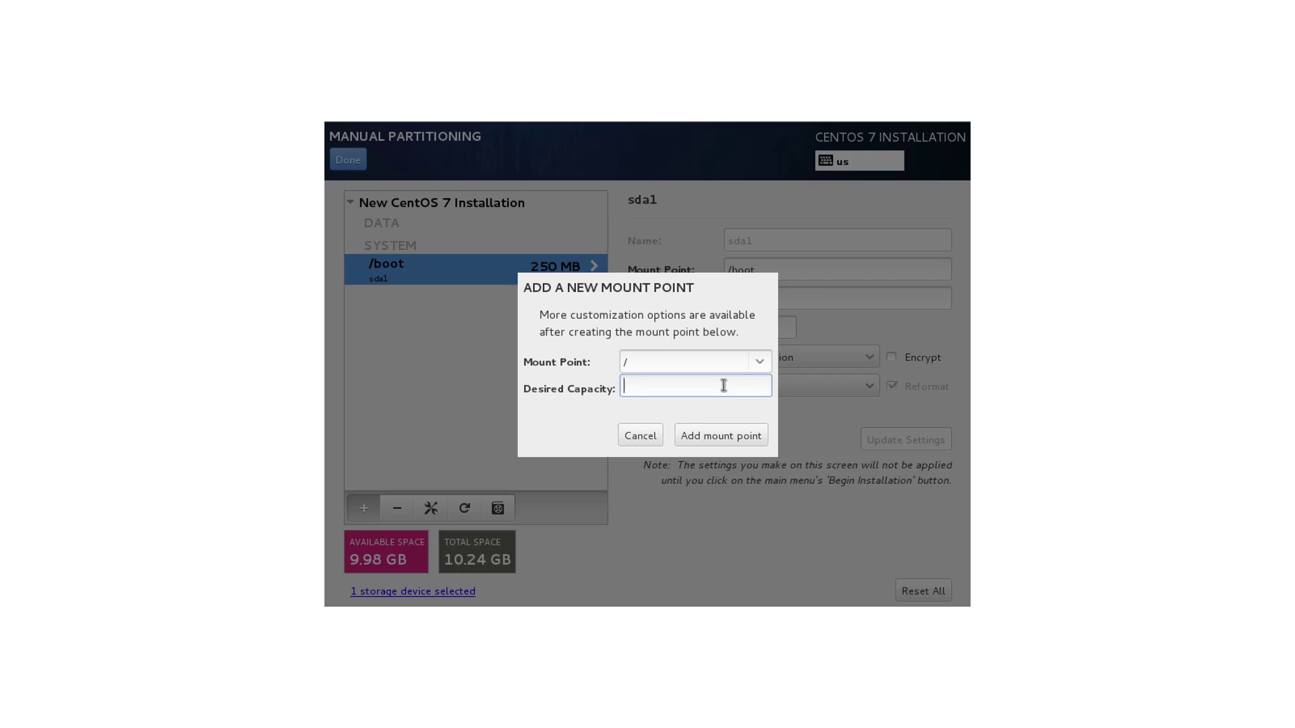
text(4GB)
click(711, 436)
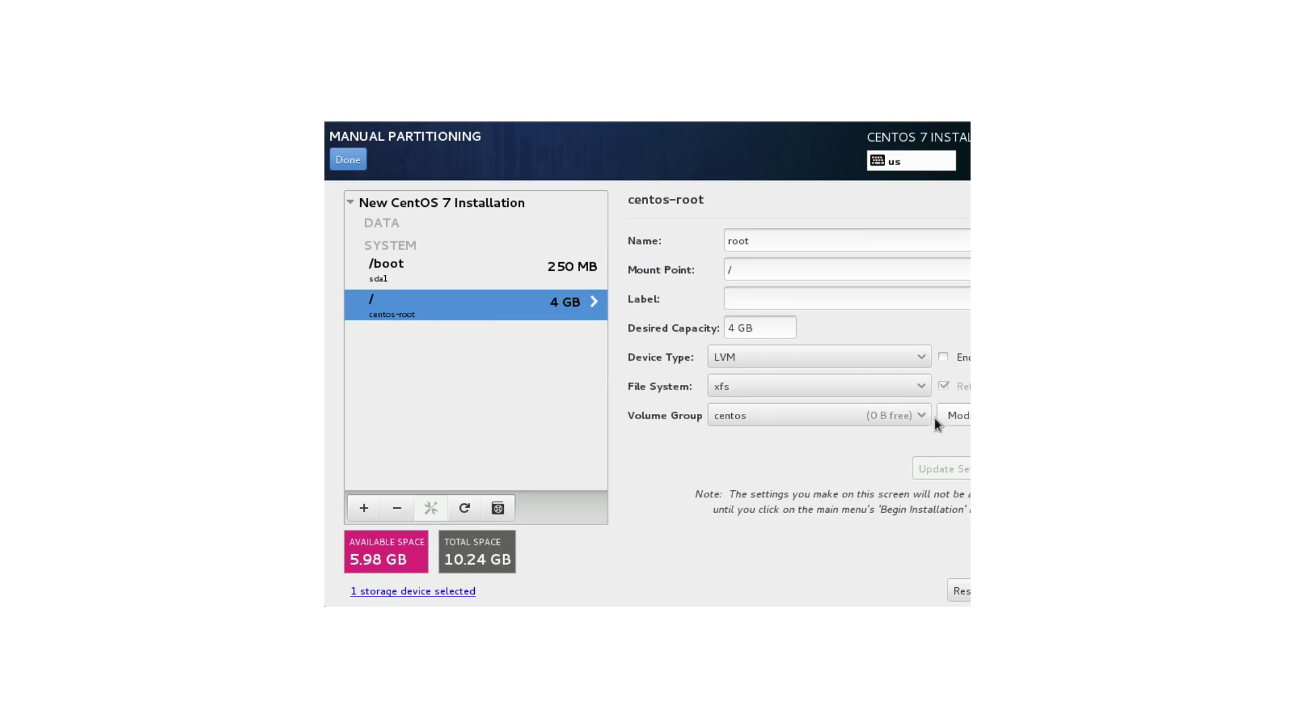
Set the centos volume group's size policy to Fixed at 8 GB and save it
click(955, 416)
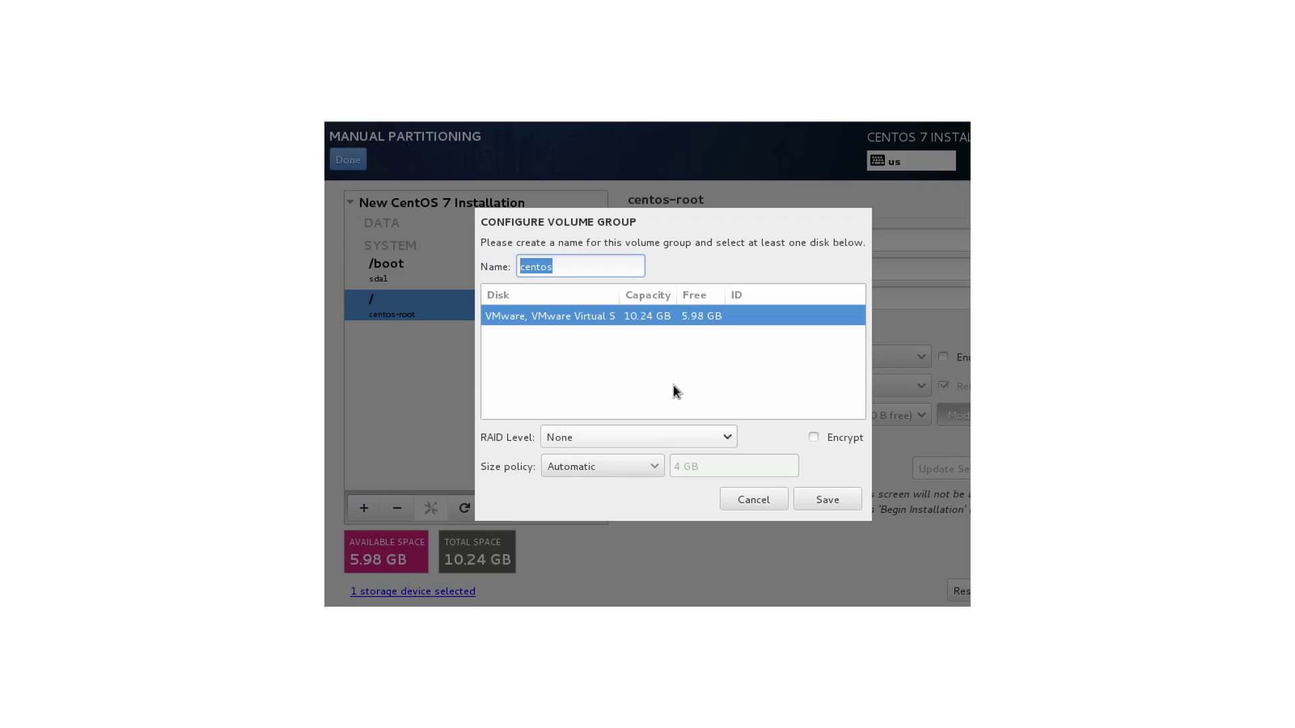
click(654, 467)
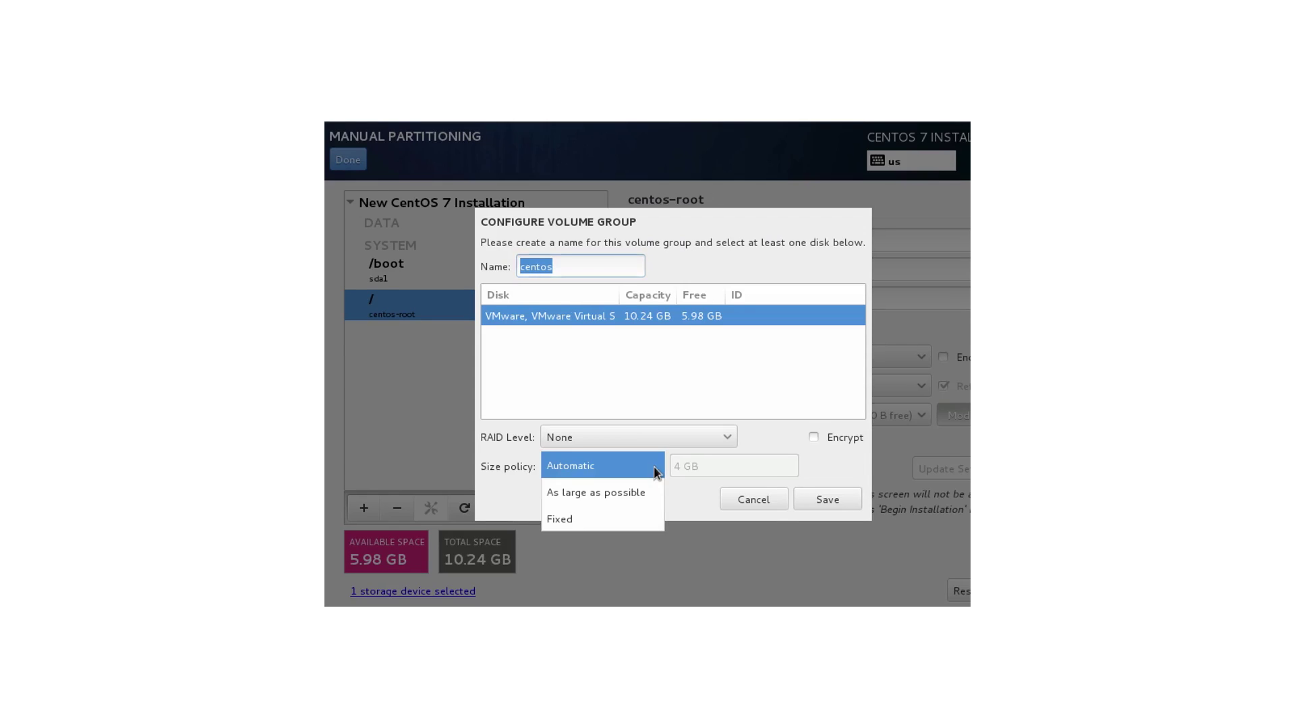
click(621, 517)
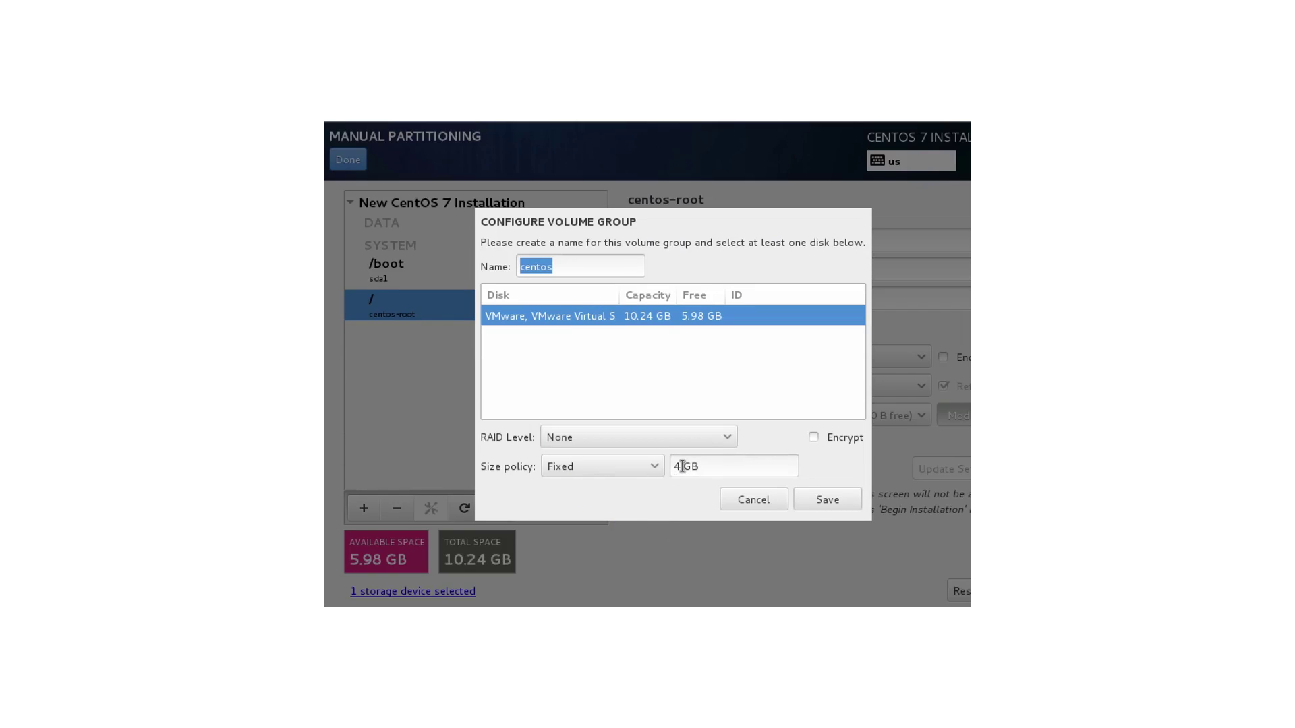
double_click(677, 466)
text(8)
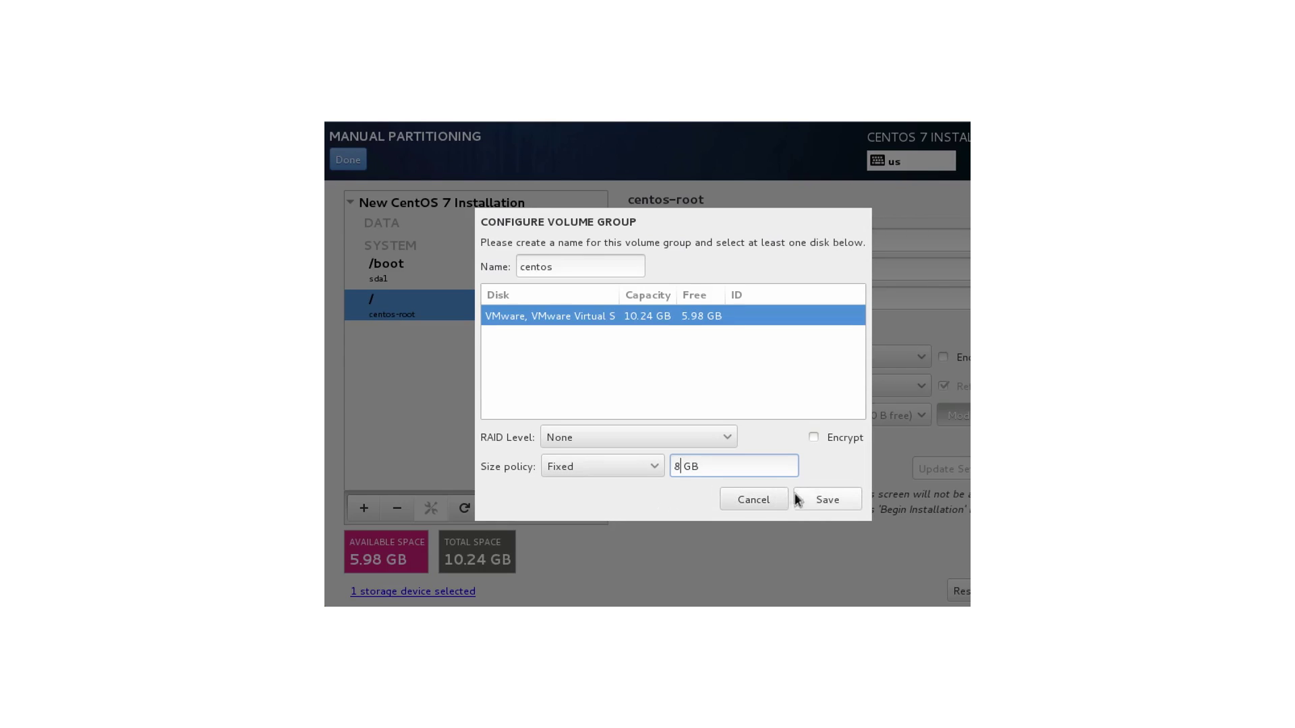
click(829, 501)
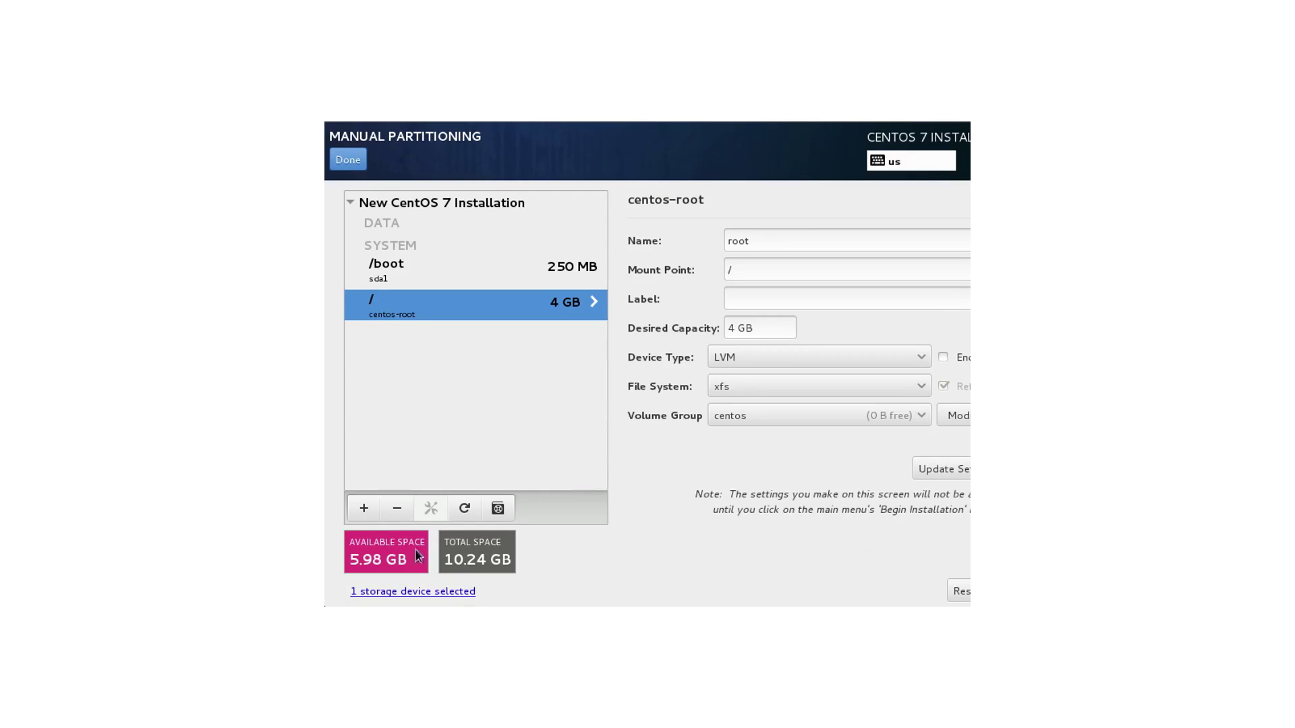
Add a swap mount point with a desired capacity of 256M
click(363, 509)
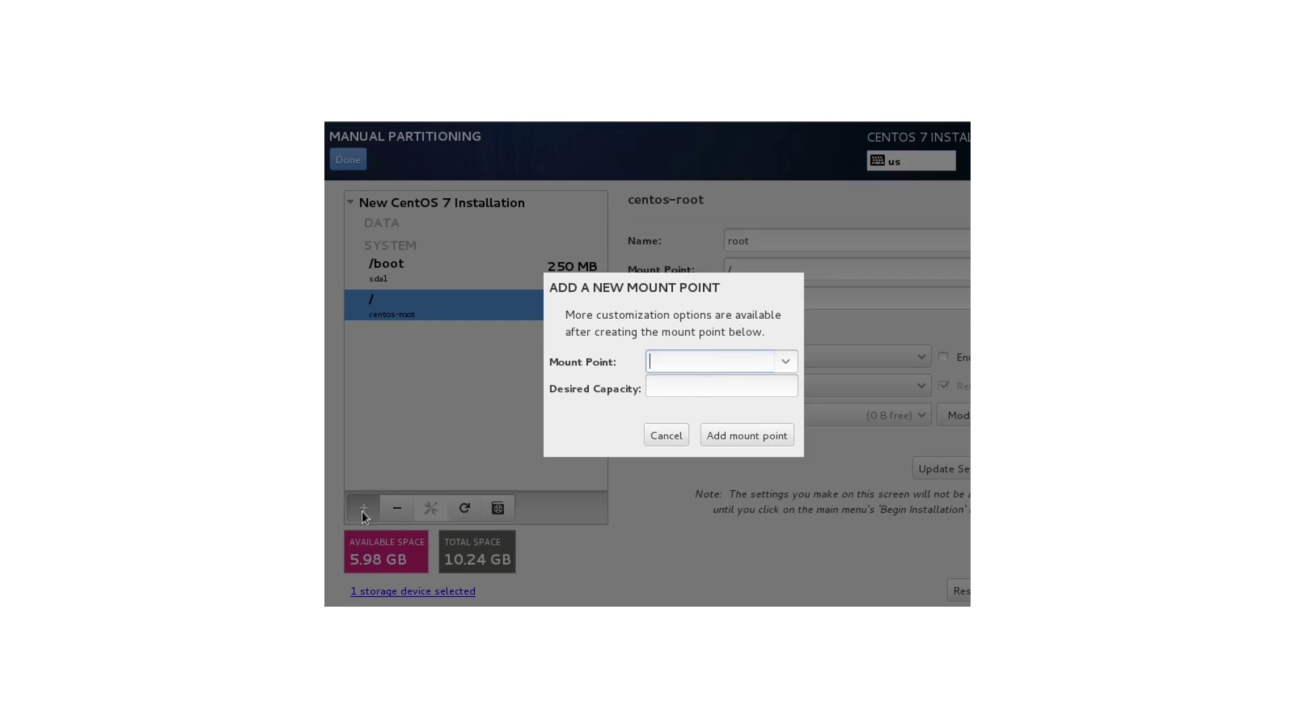
click(775, 359)
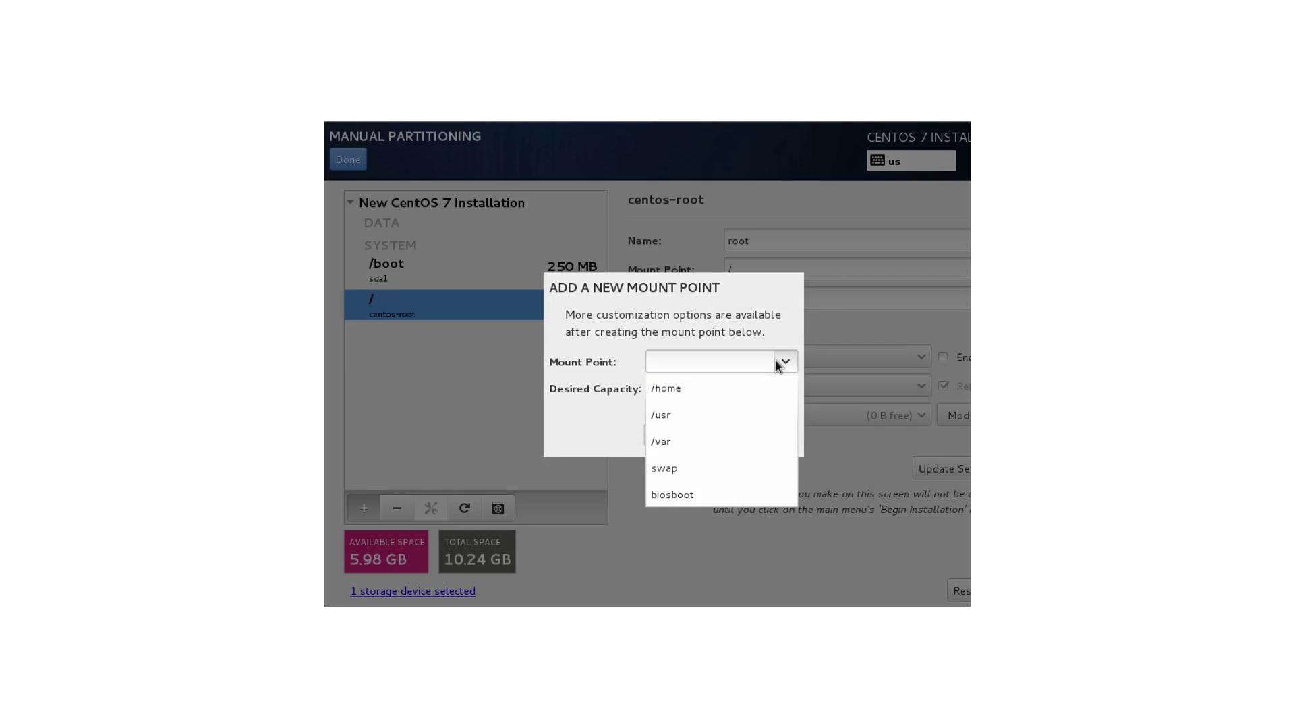
click(697, 465)
click(707, 384)
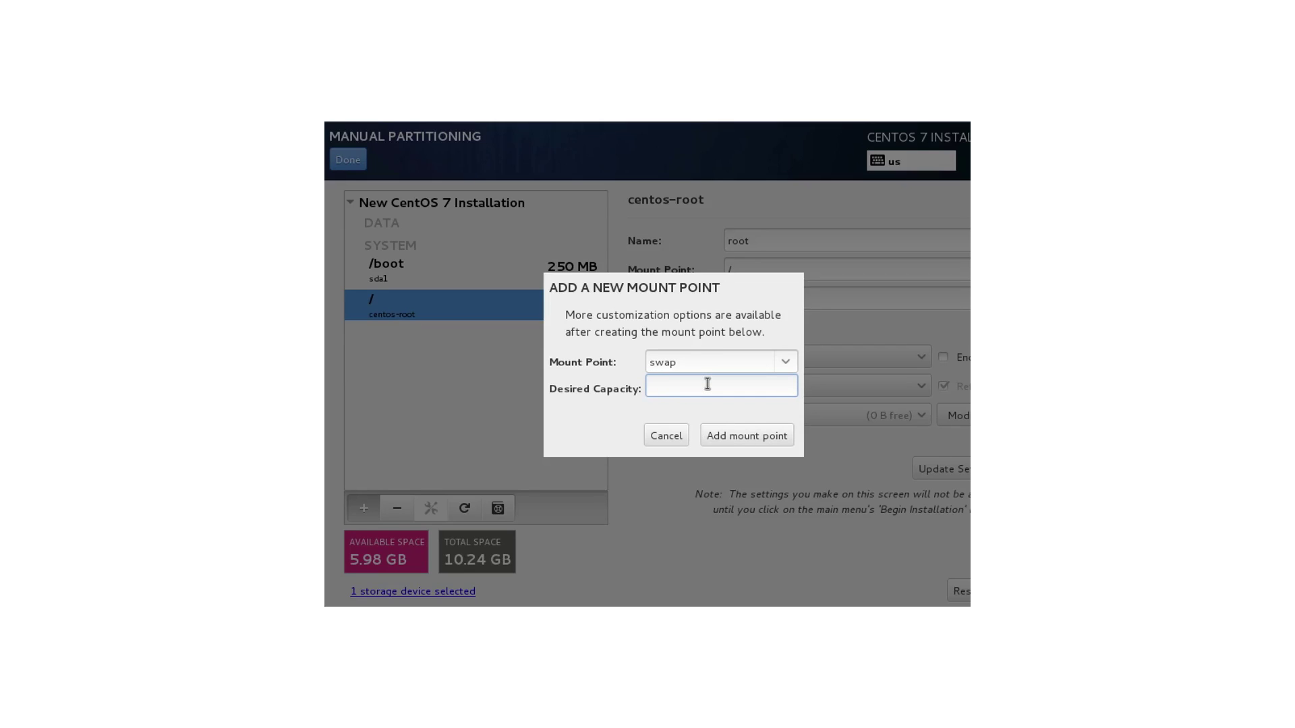
text(256M)
click(750, 429)
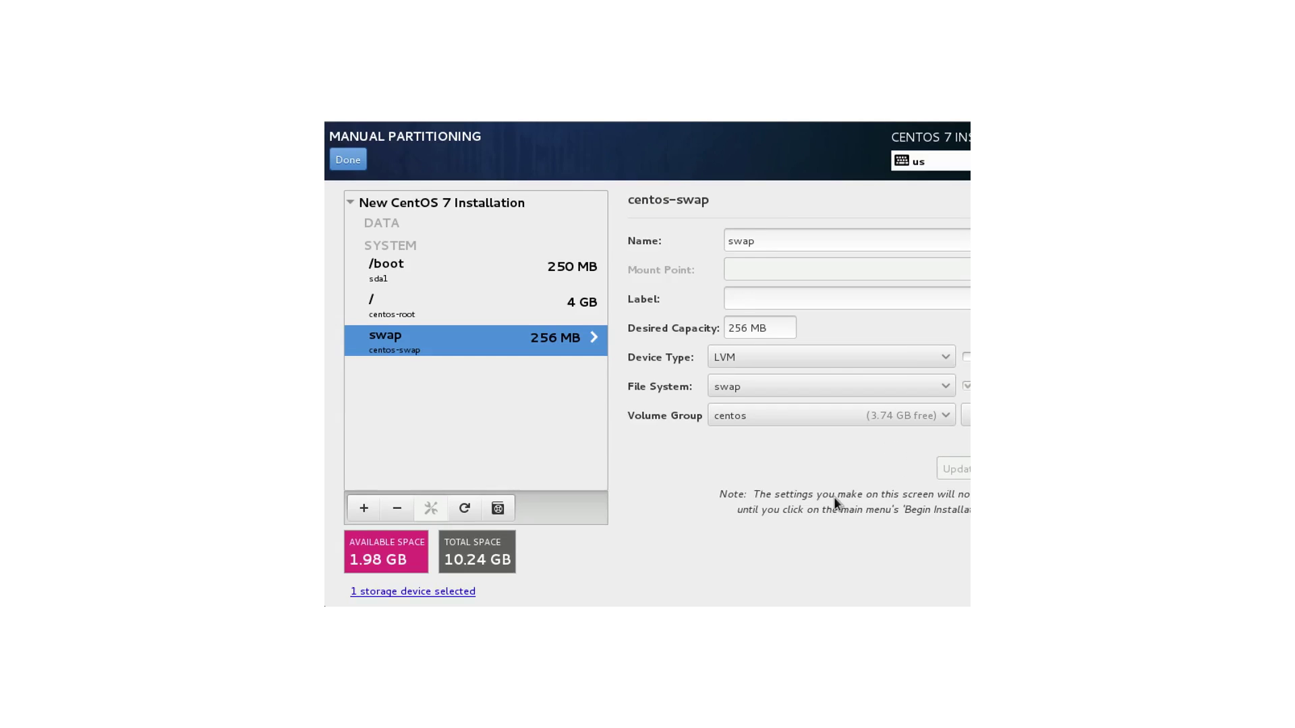
Add a /var mount point with a desired capacity of 2G
click(361, 513)
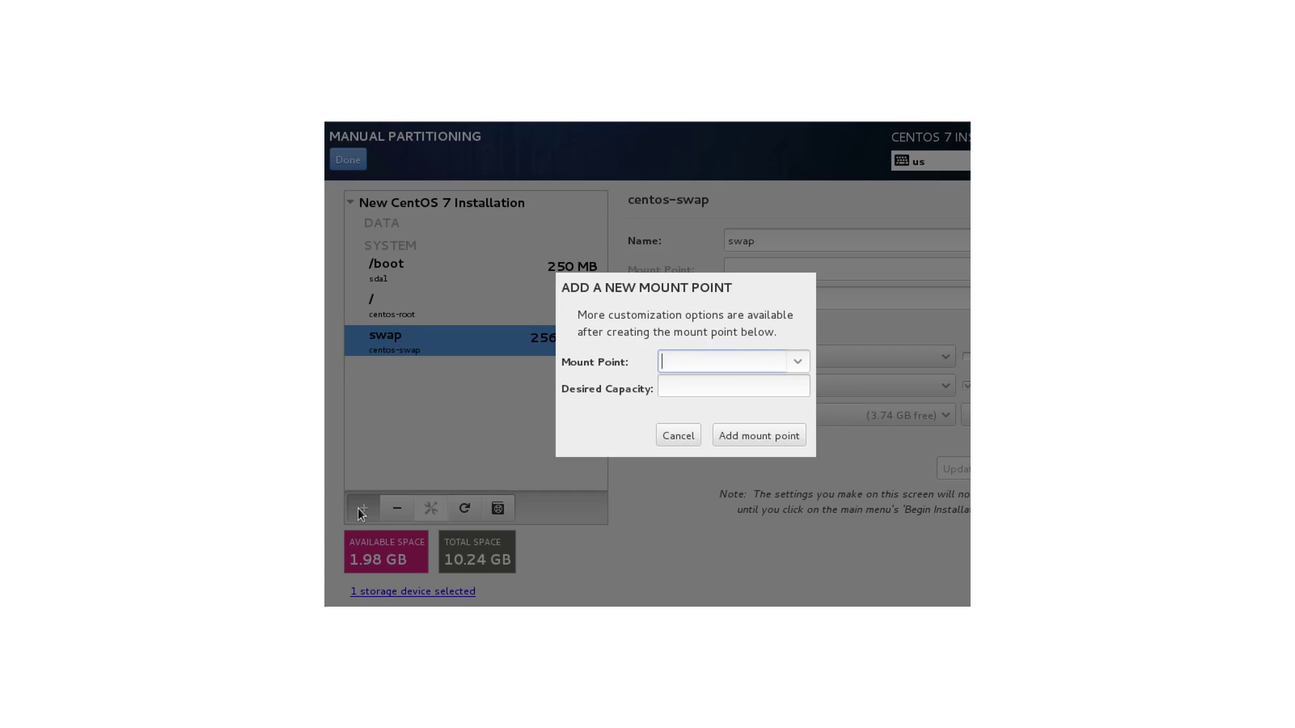
click(799, 364)
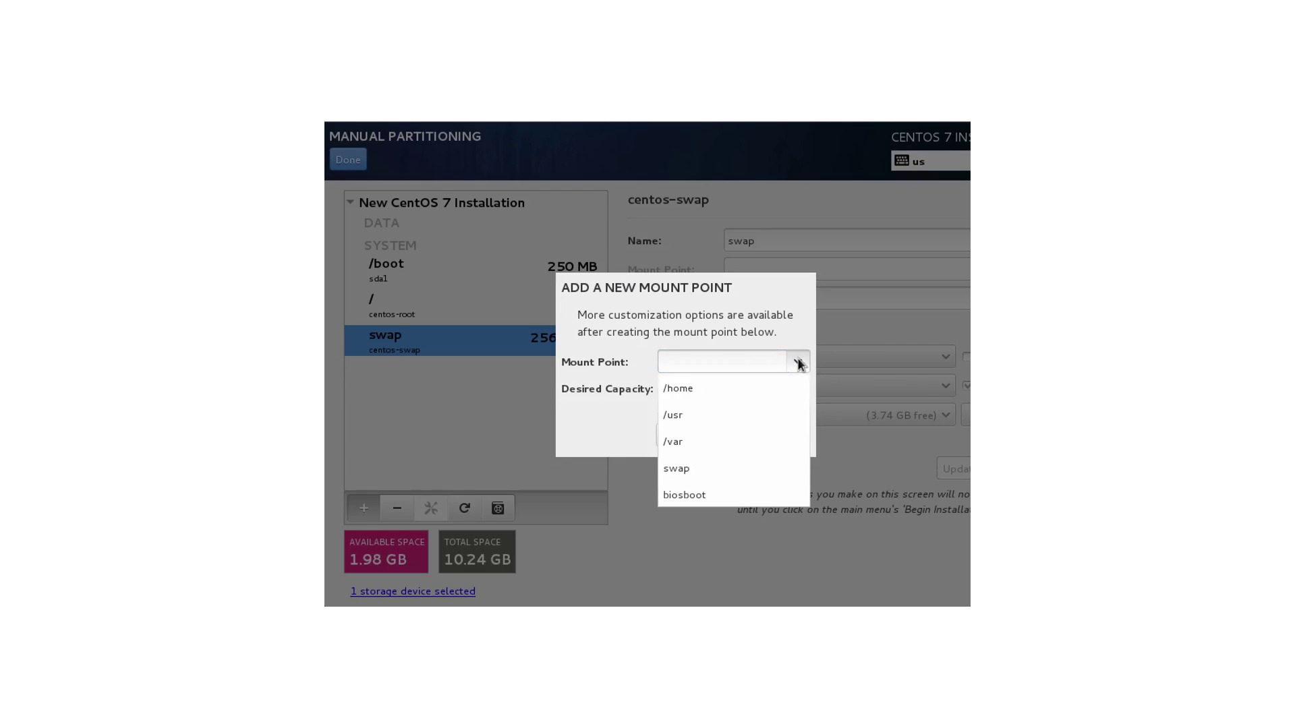
click(724, 435)
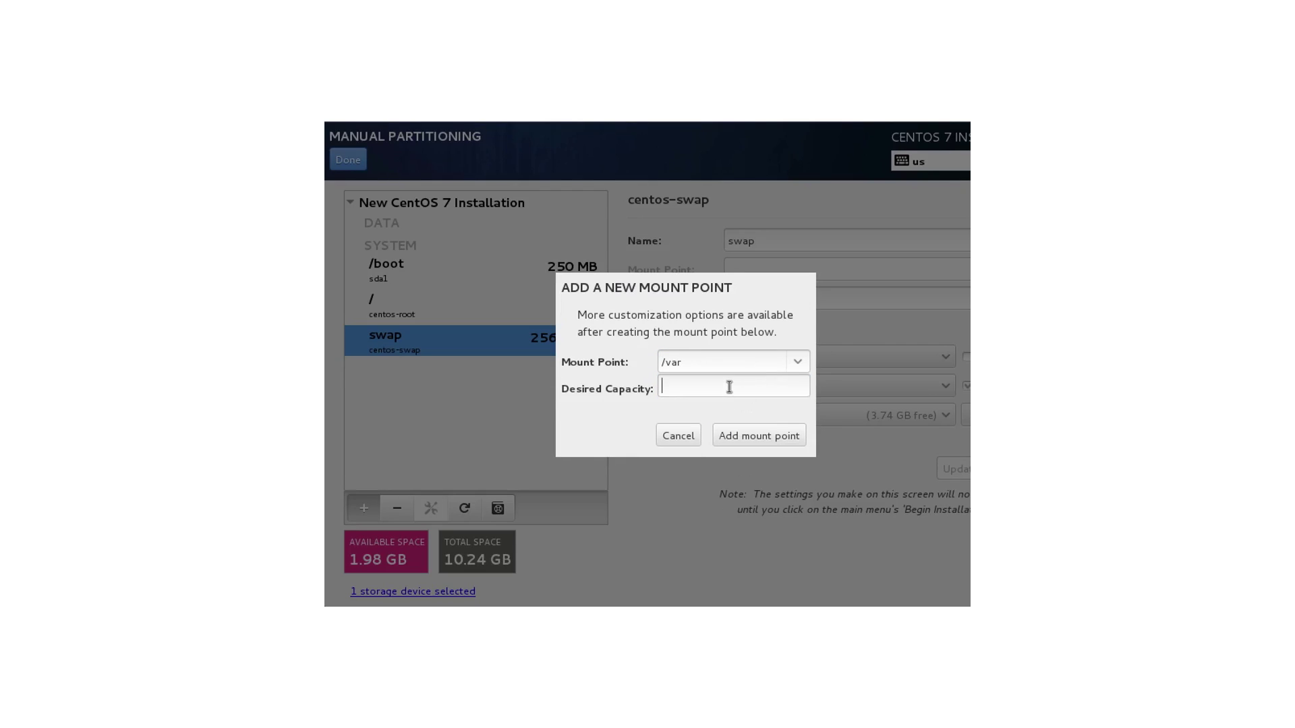
click(729, 387)
text(2G)
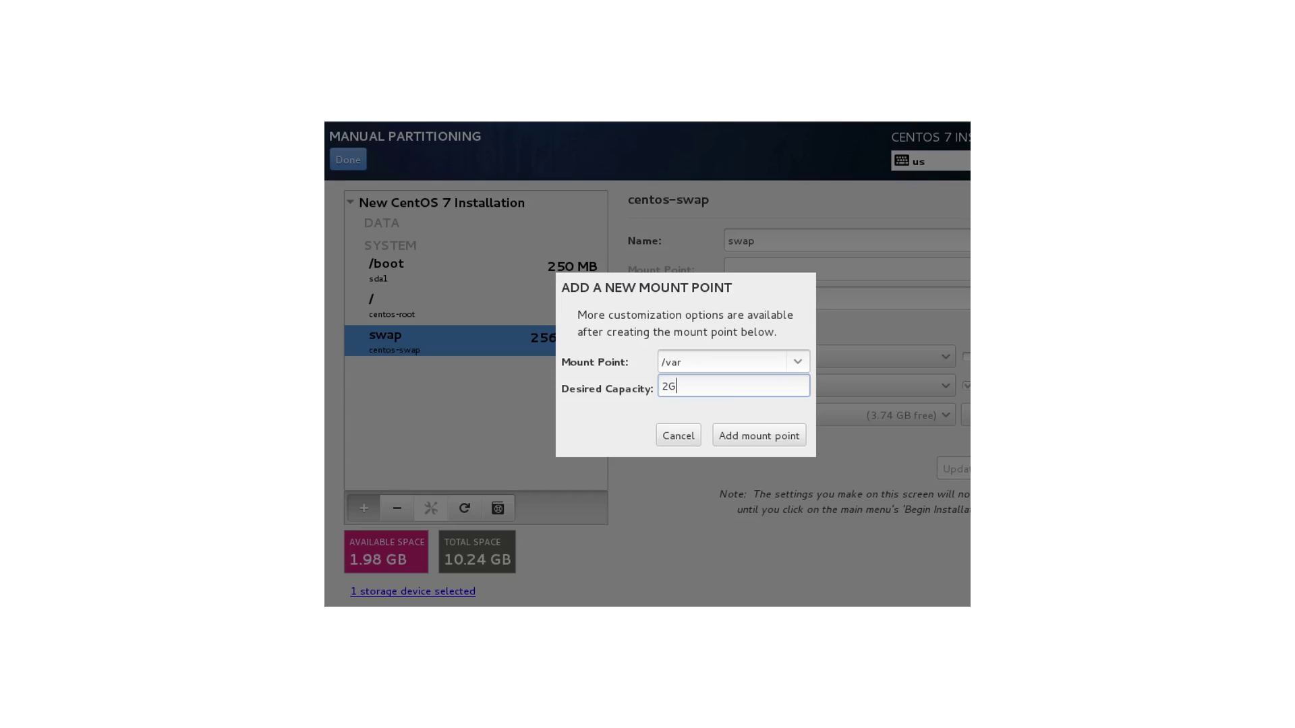
click(762, 437)
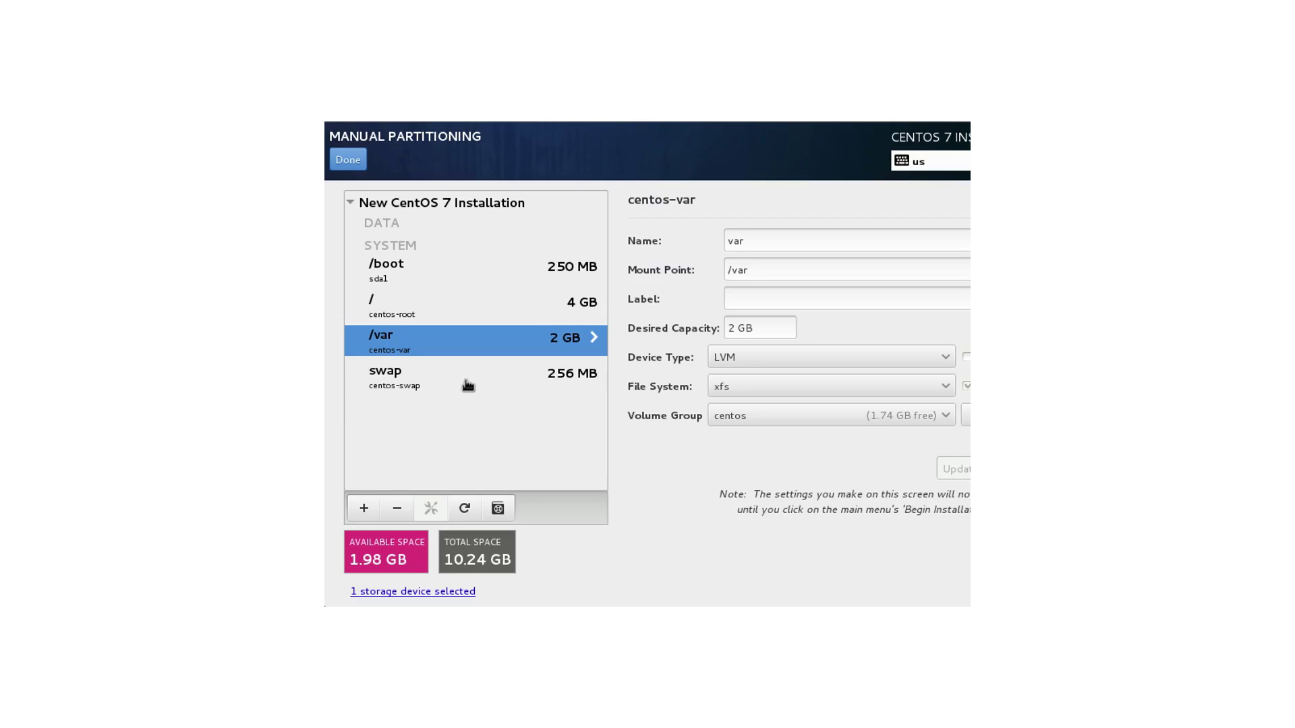
Finish the manual partitioning, review the summary of changes and accept them
click(348, 160)
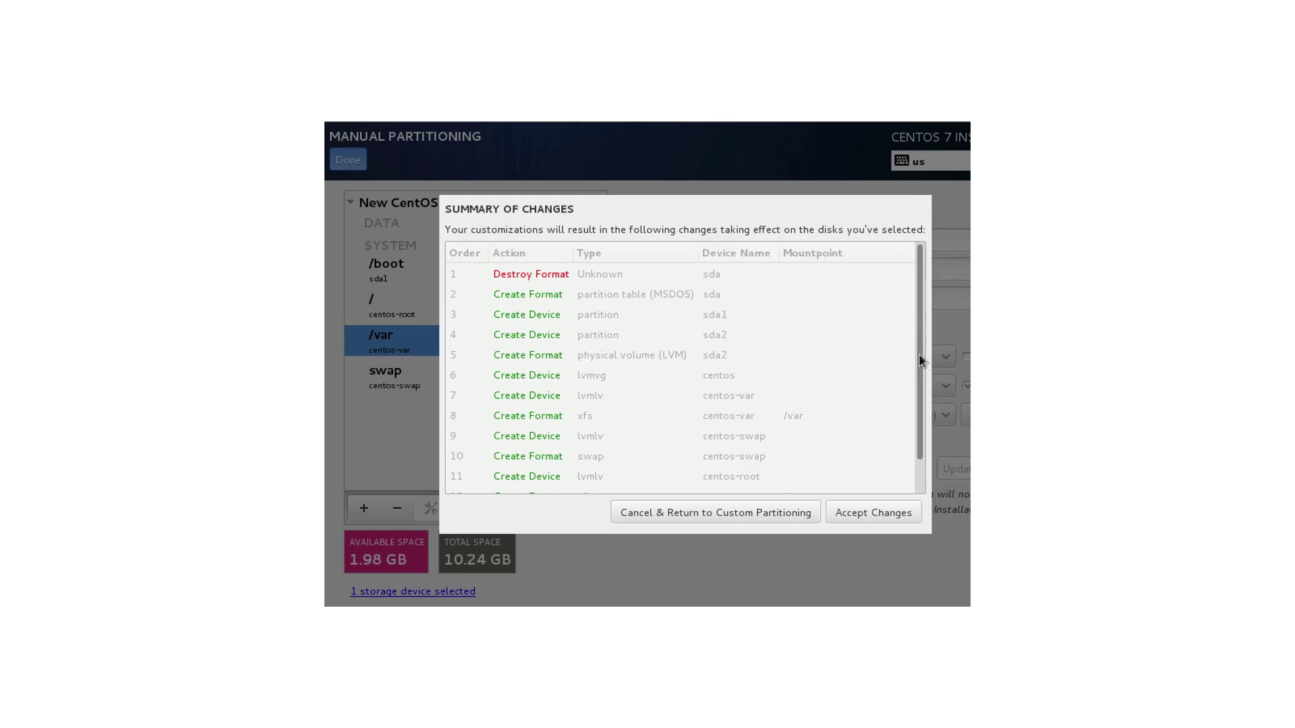
mouse_move(918, 353)
mouse_down()
mouse_move(911, 429)
mouse_move(903, 346)
mouse_up()
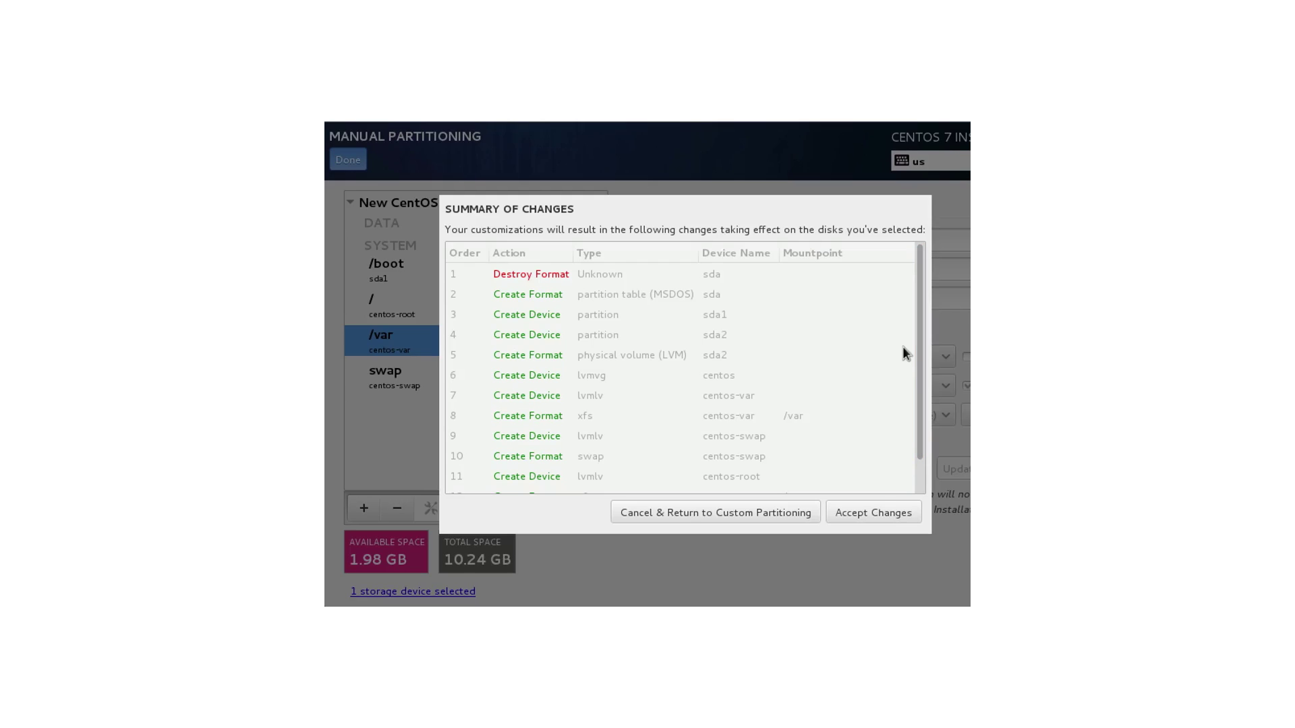
click(867, 515)
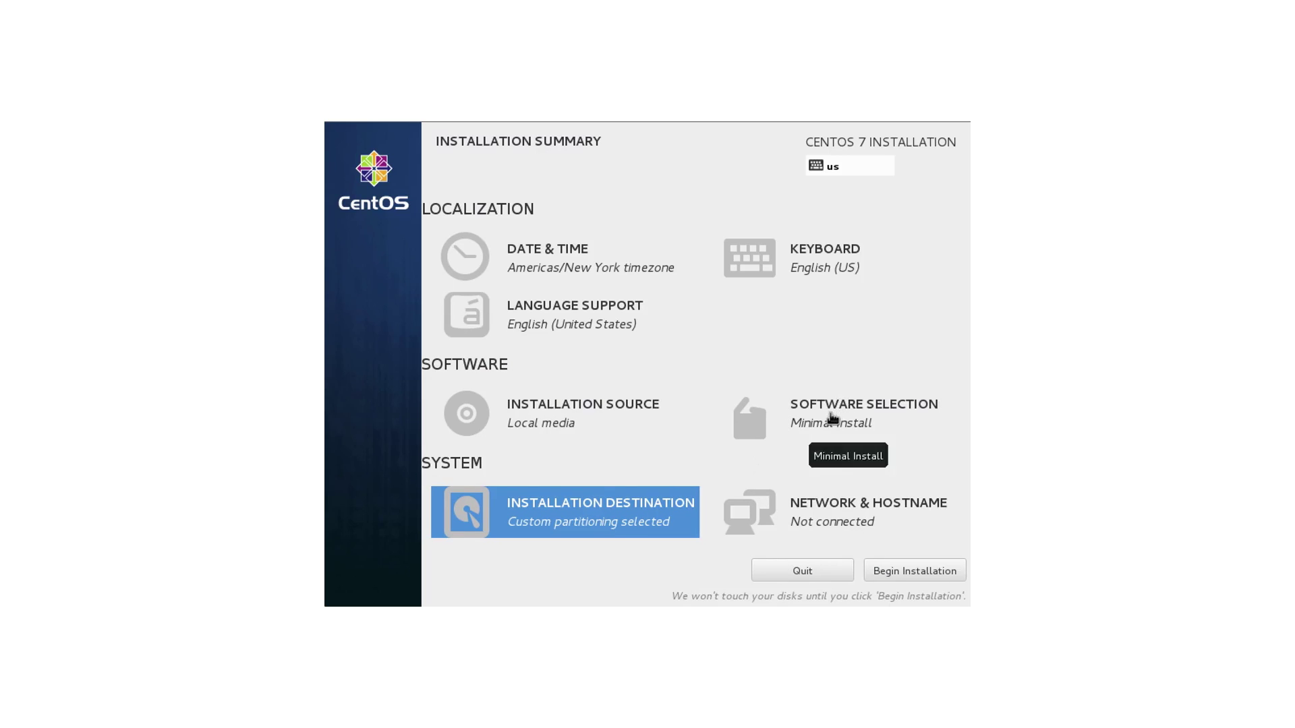
Switch on the Ethernet (eno16777736) connection in the network settings and return to the installation summary
click(831, 519)
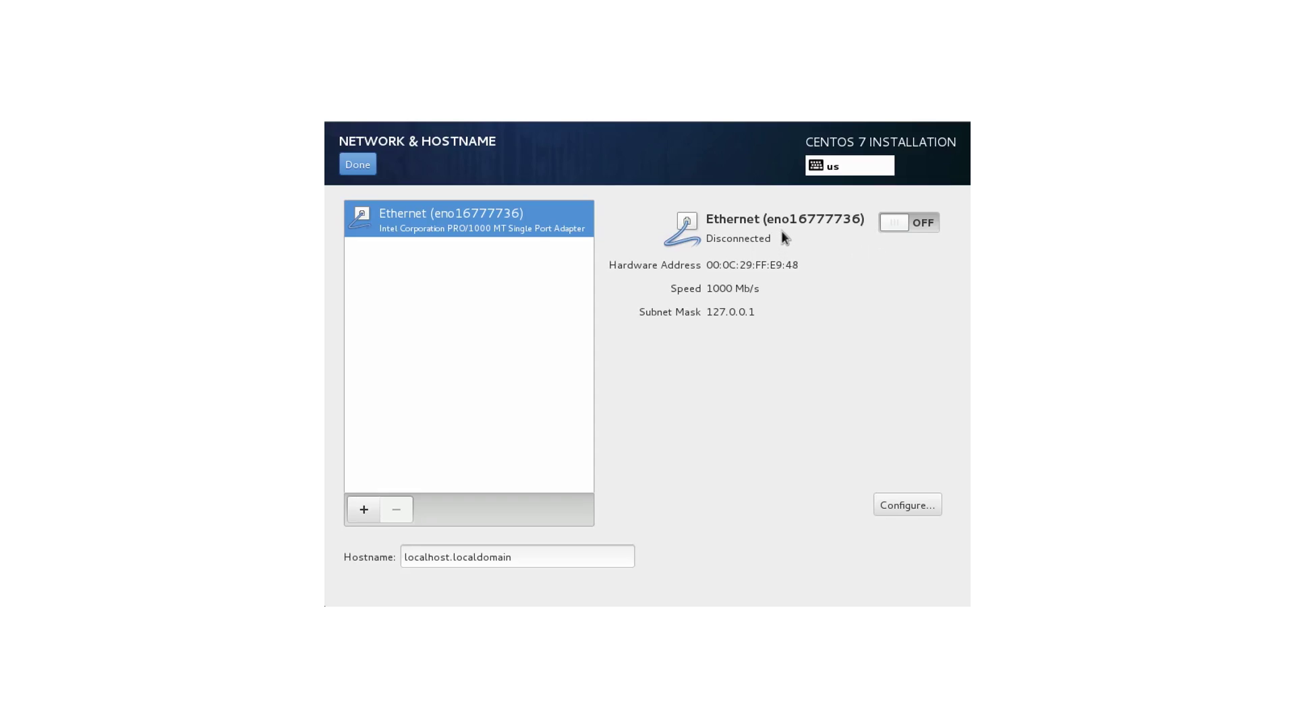
click(926, 226)
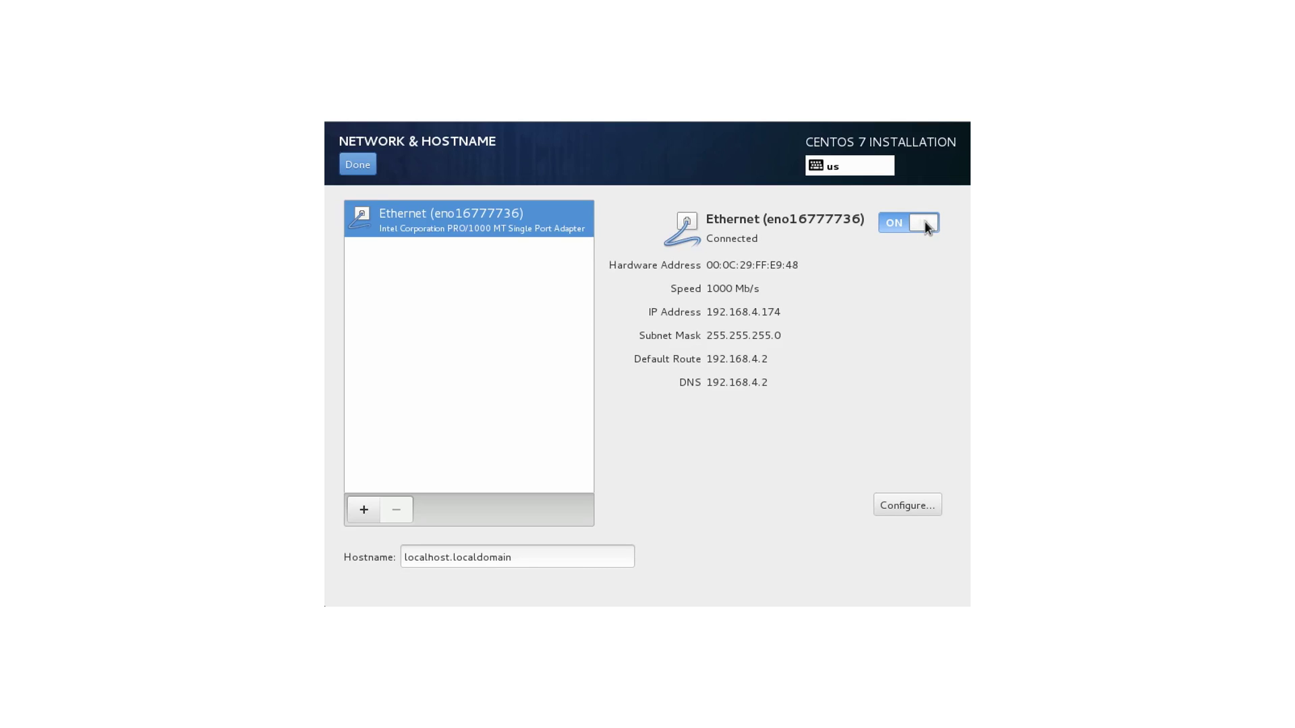
click(358, 165)
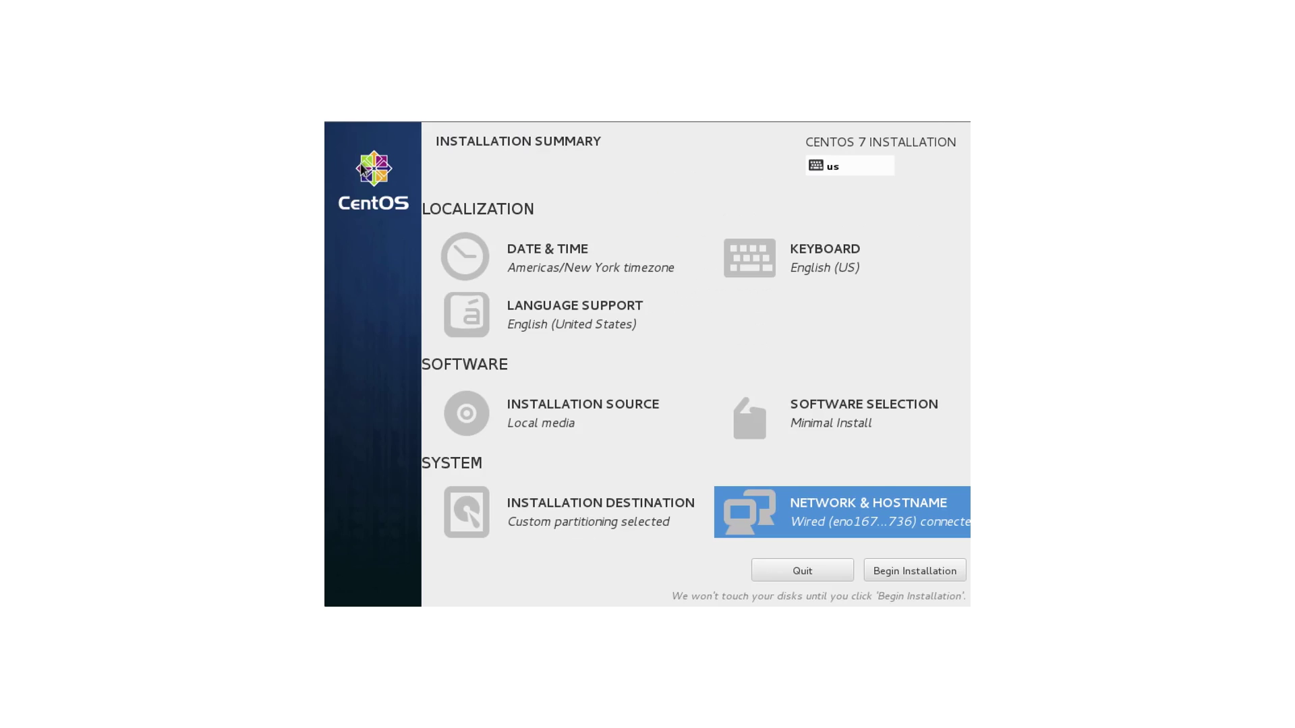